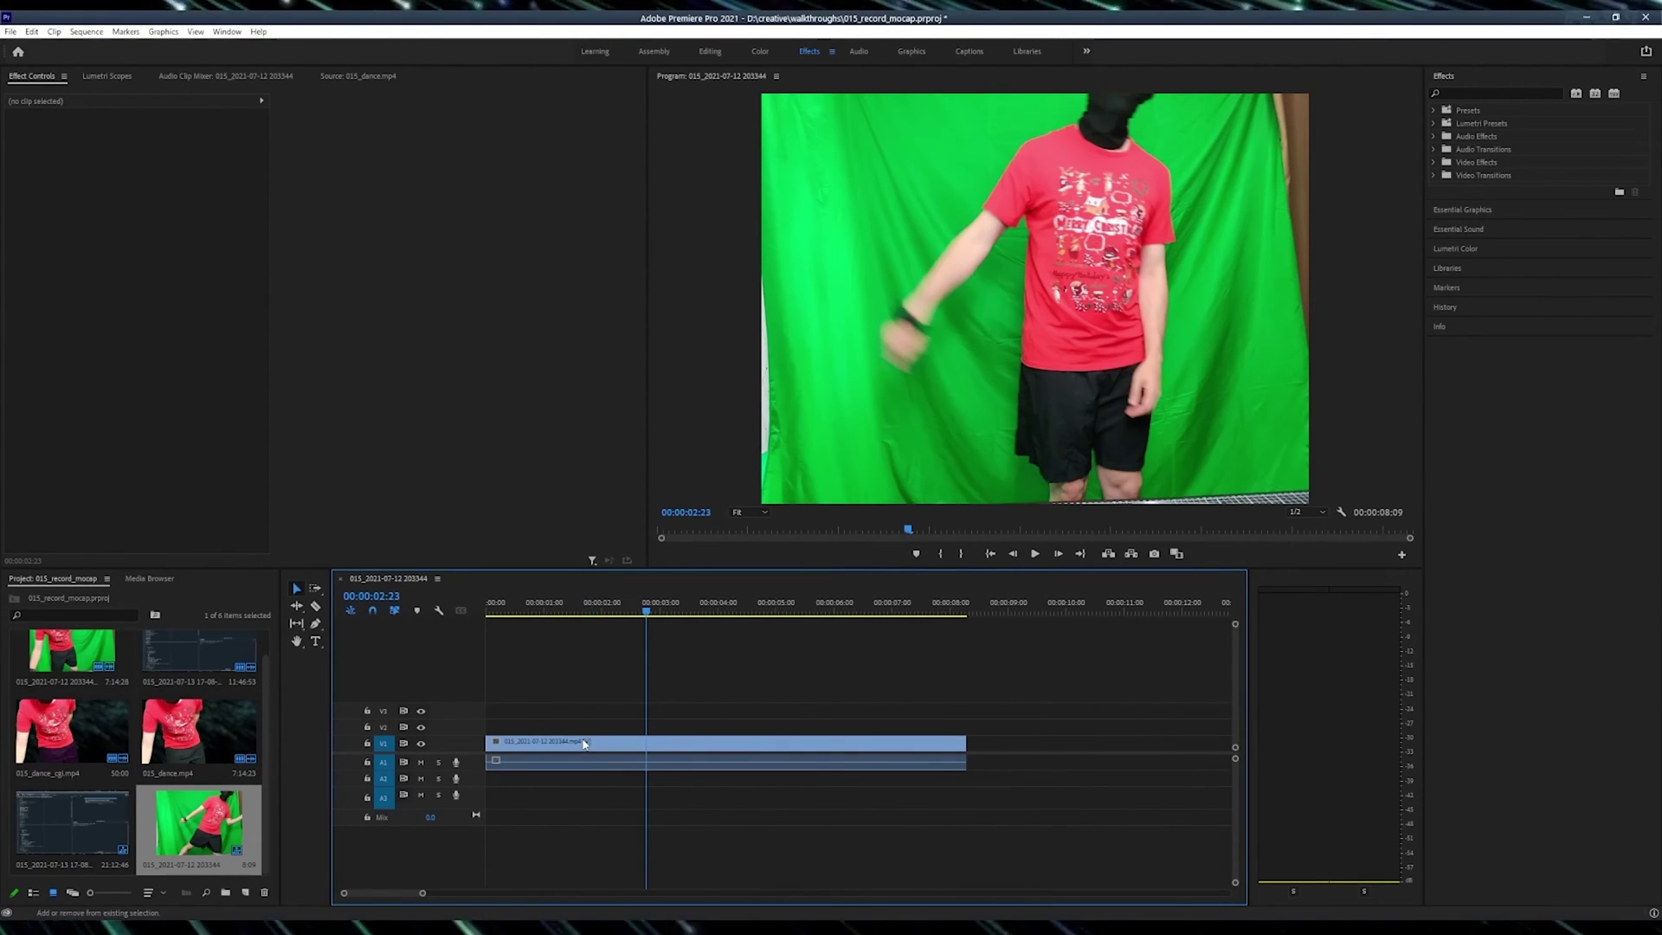
Set the V1 dance clip's speed to 20%, zoom the timeline out, and play it
right_click(584, 744)
left_click(666, 426)
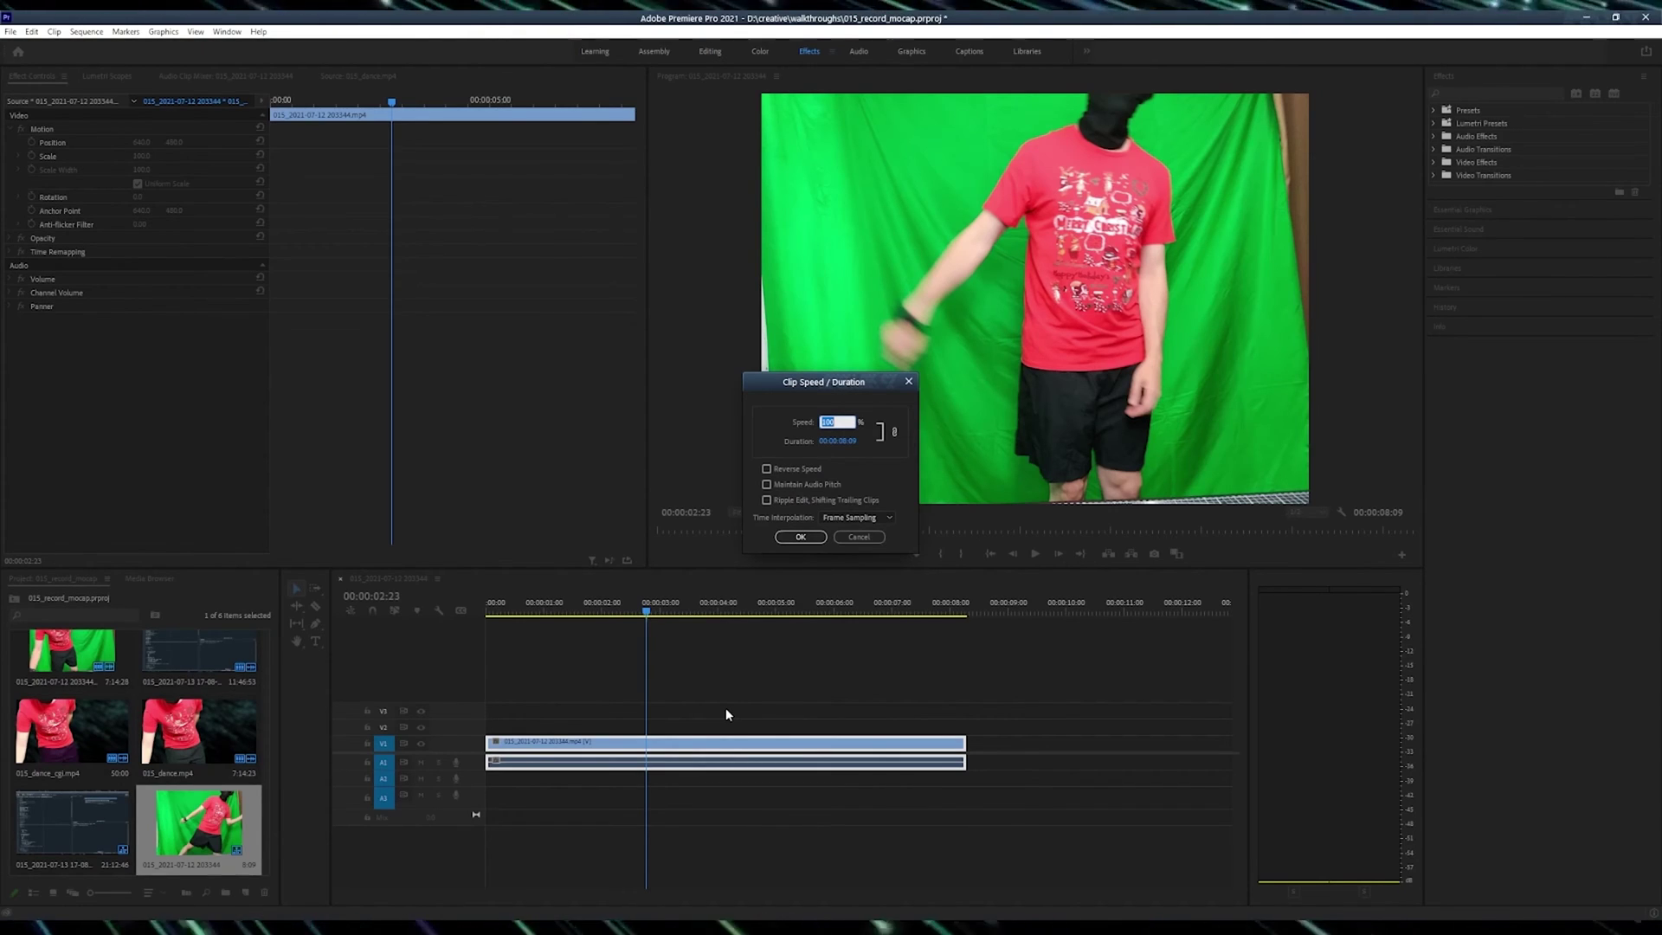
type("20")
key("Return")
key("minus")
key("minus")
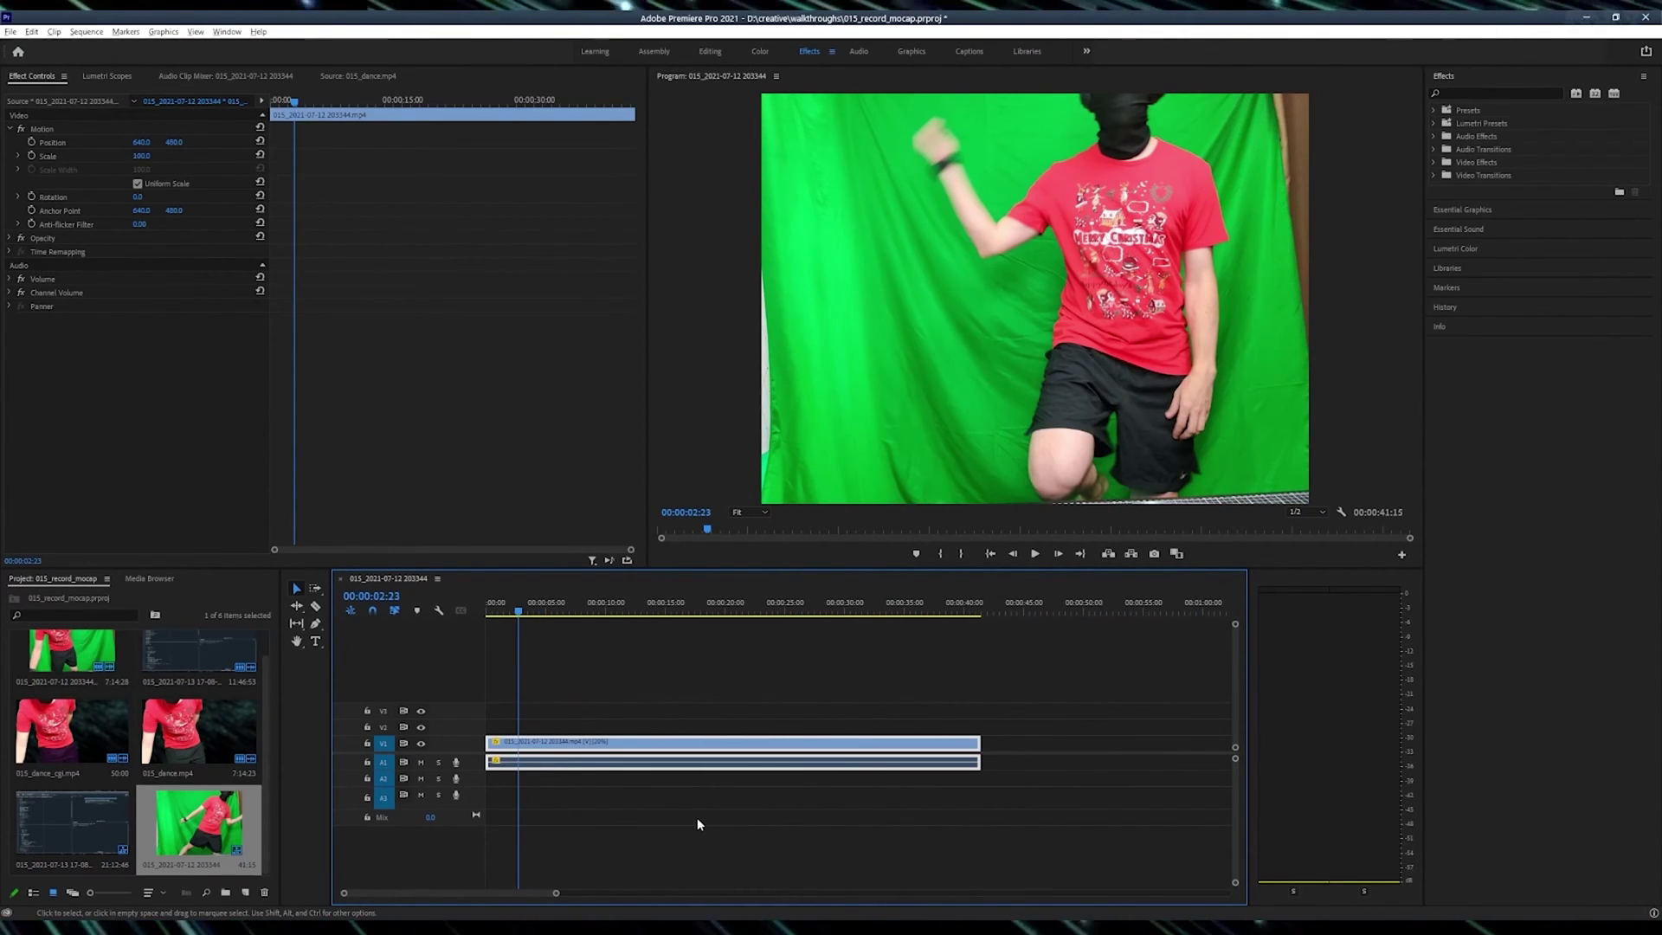
key("space")
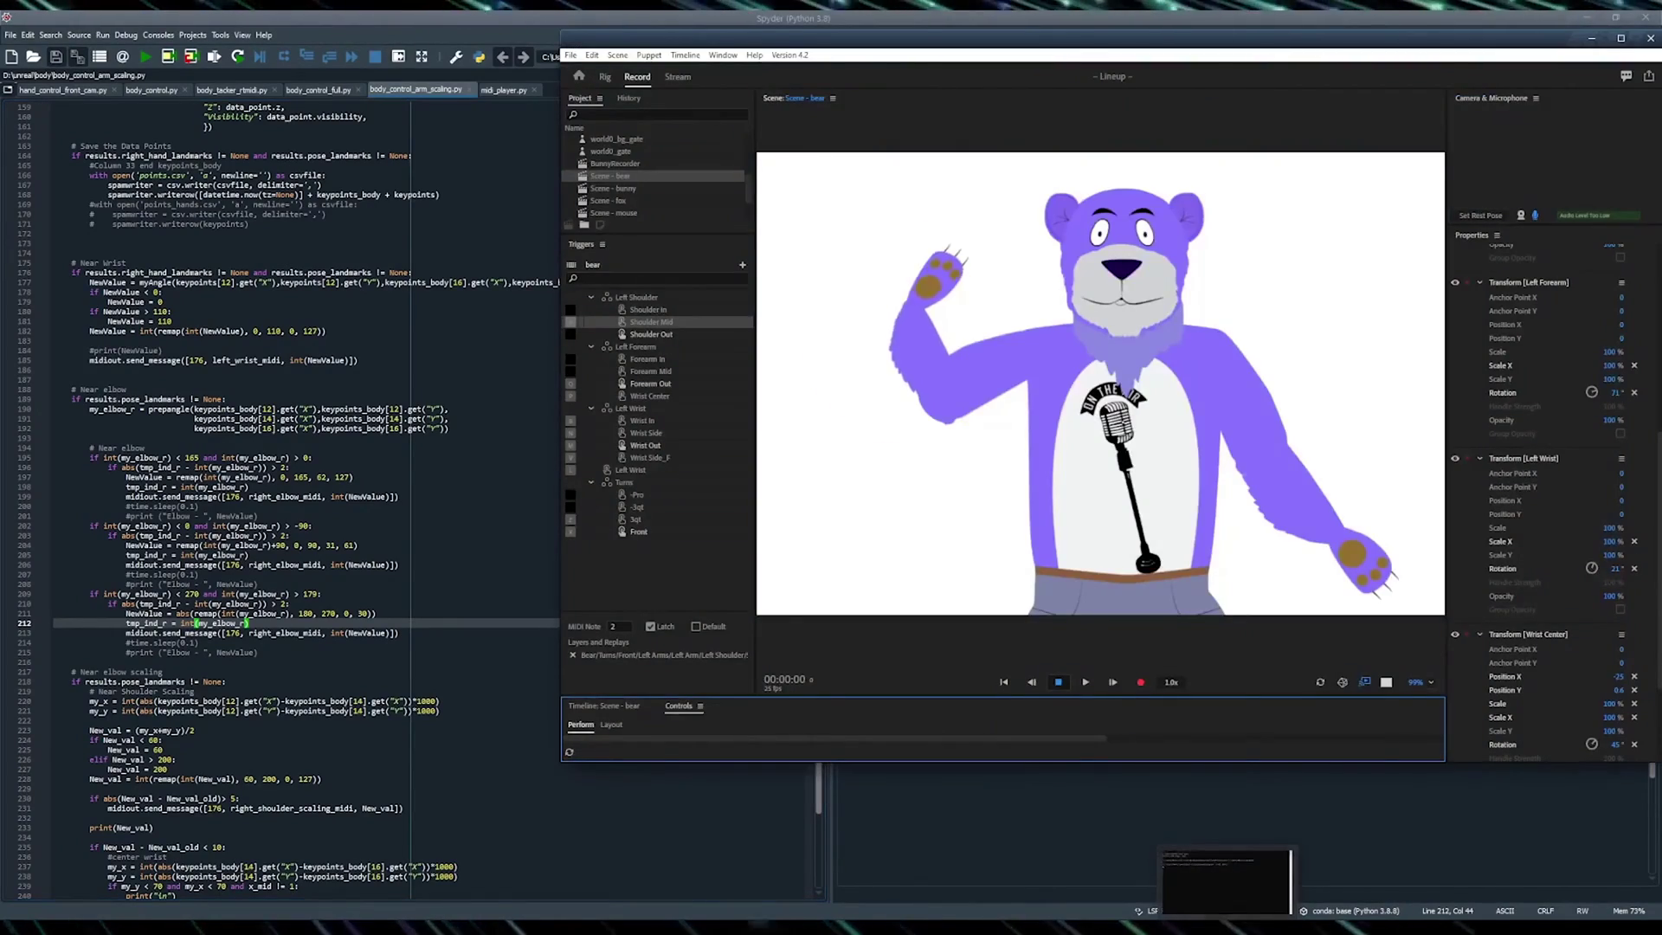
Move the MediaPipe Holistic tracking preview to the left side of the screen, beside the bear puppet
left_click(1367, 878)
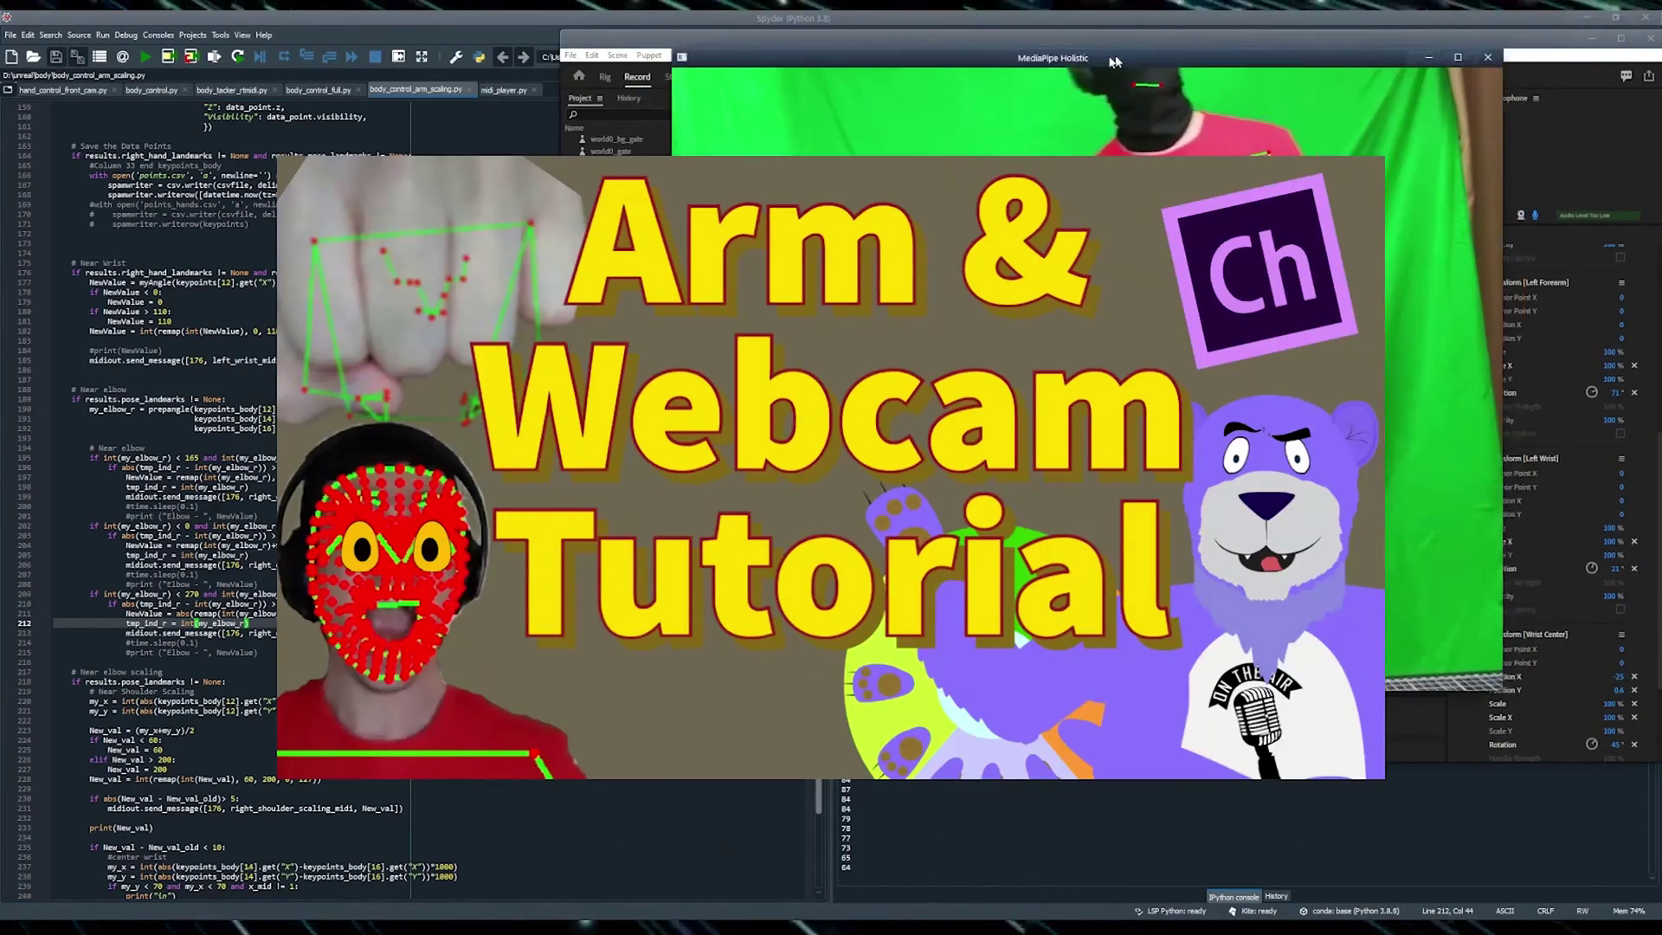
left_click_drag(1082, 65, 366, 84)
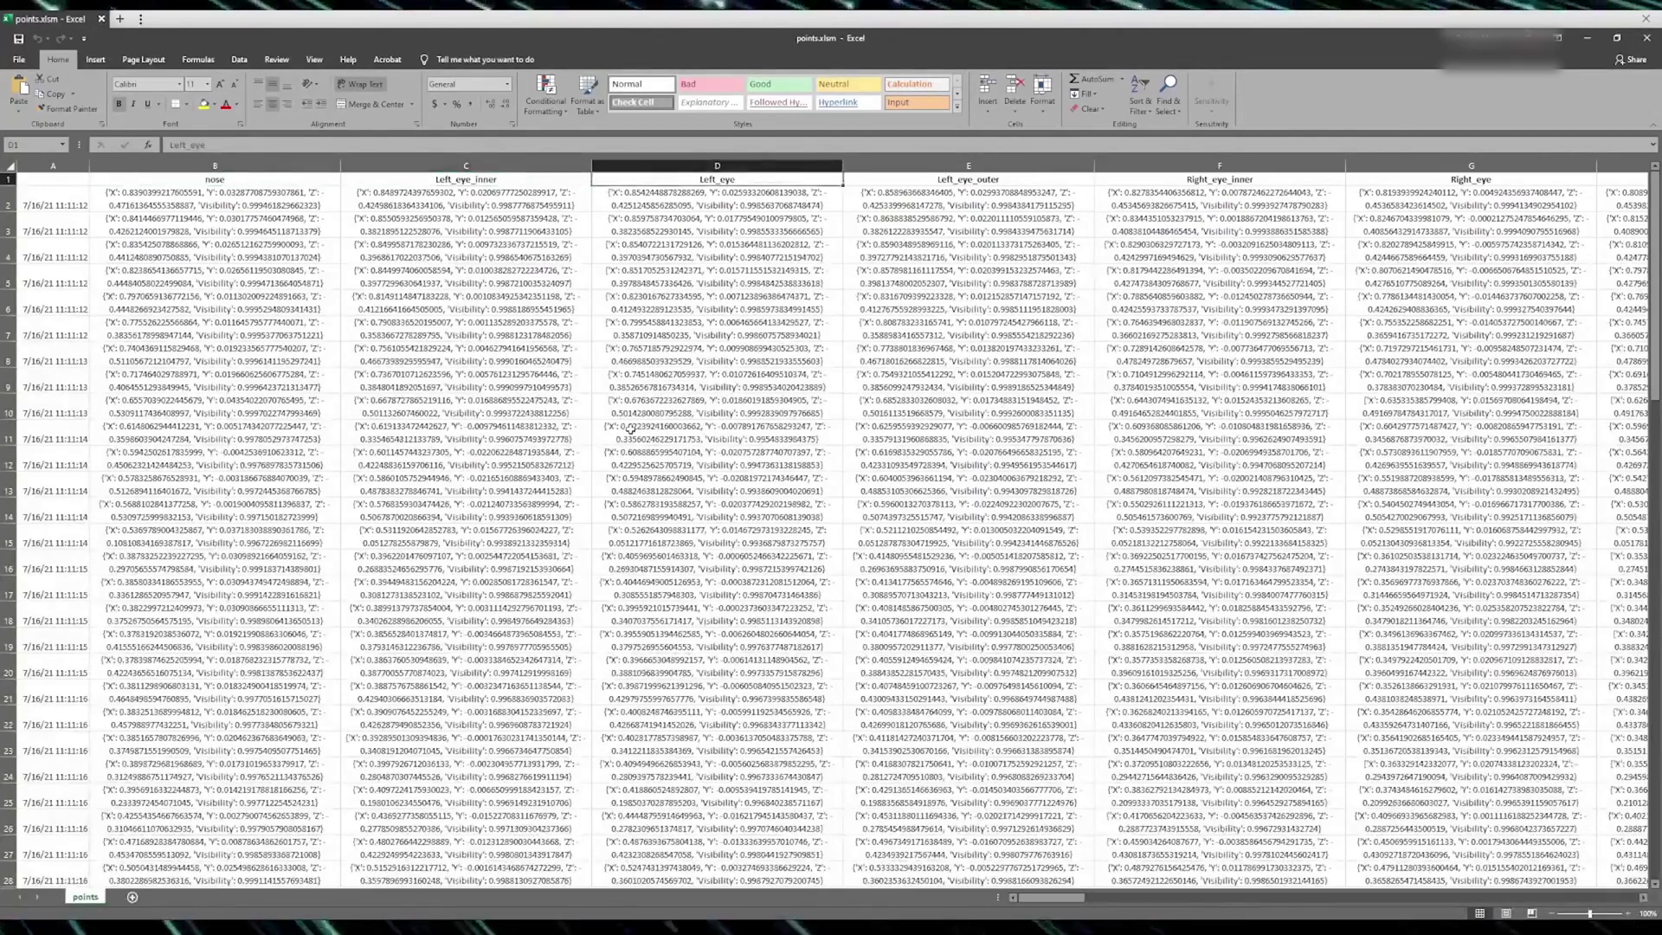
key("Right")
key("Right")
key("Left")
key("Left")
key("Left")
key("Left")
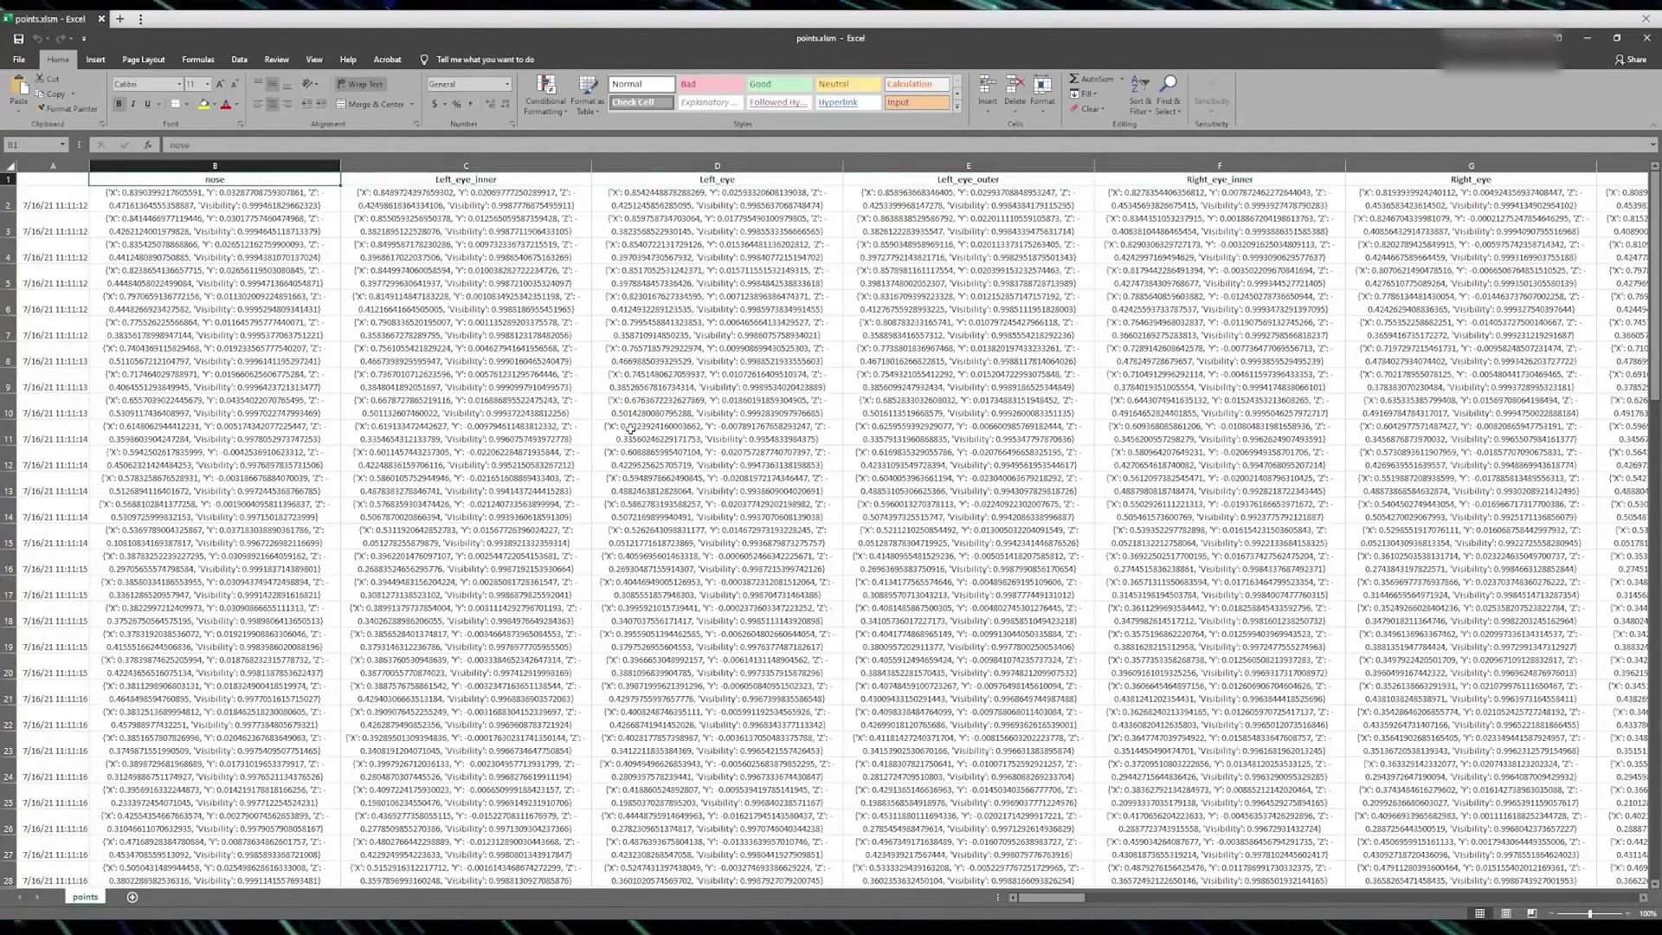
key("Left")
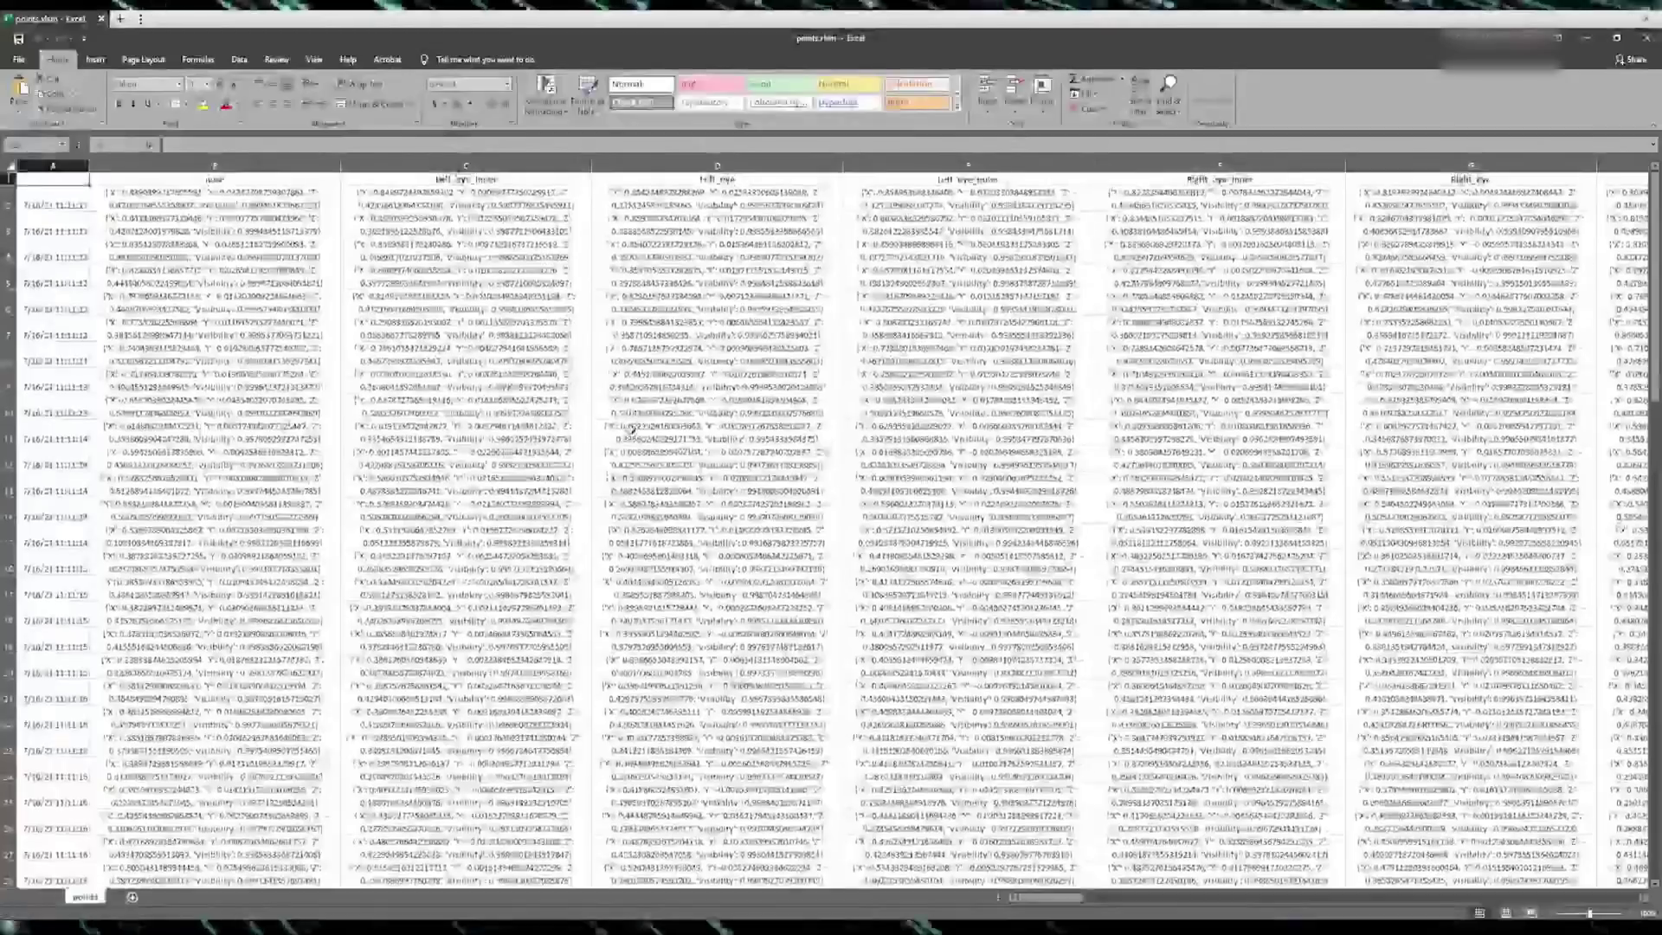
key("Right")
key("Right")
key("Right")
key("Right")
key("Right")
key("Right")
key("Right")
key("Right")
key("Right")
key("Right")
key("Right")
key("Right")
key("Right")
key("Right")
key("Right")
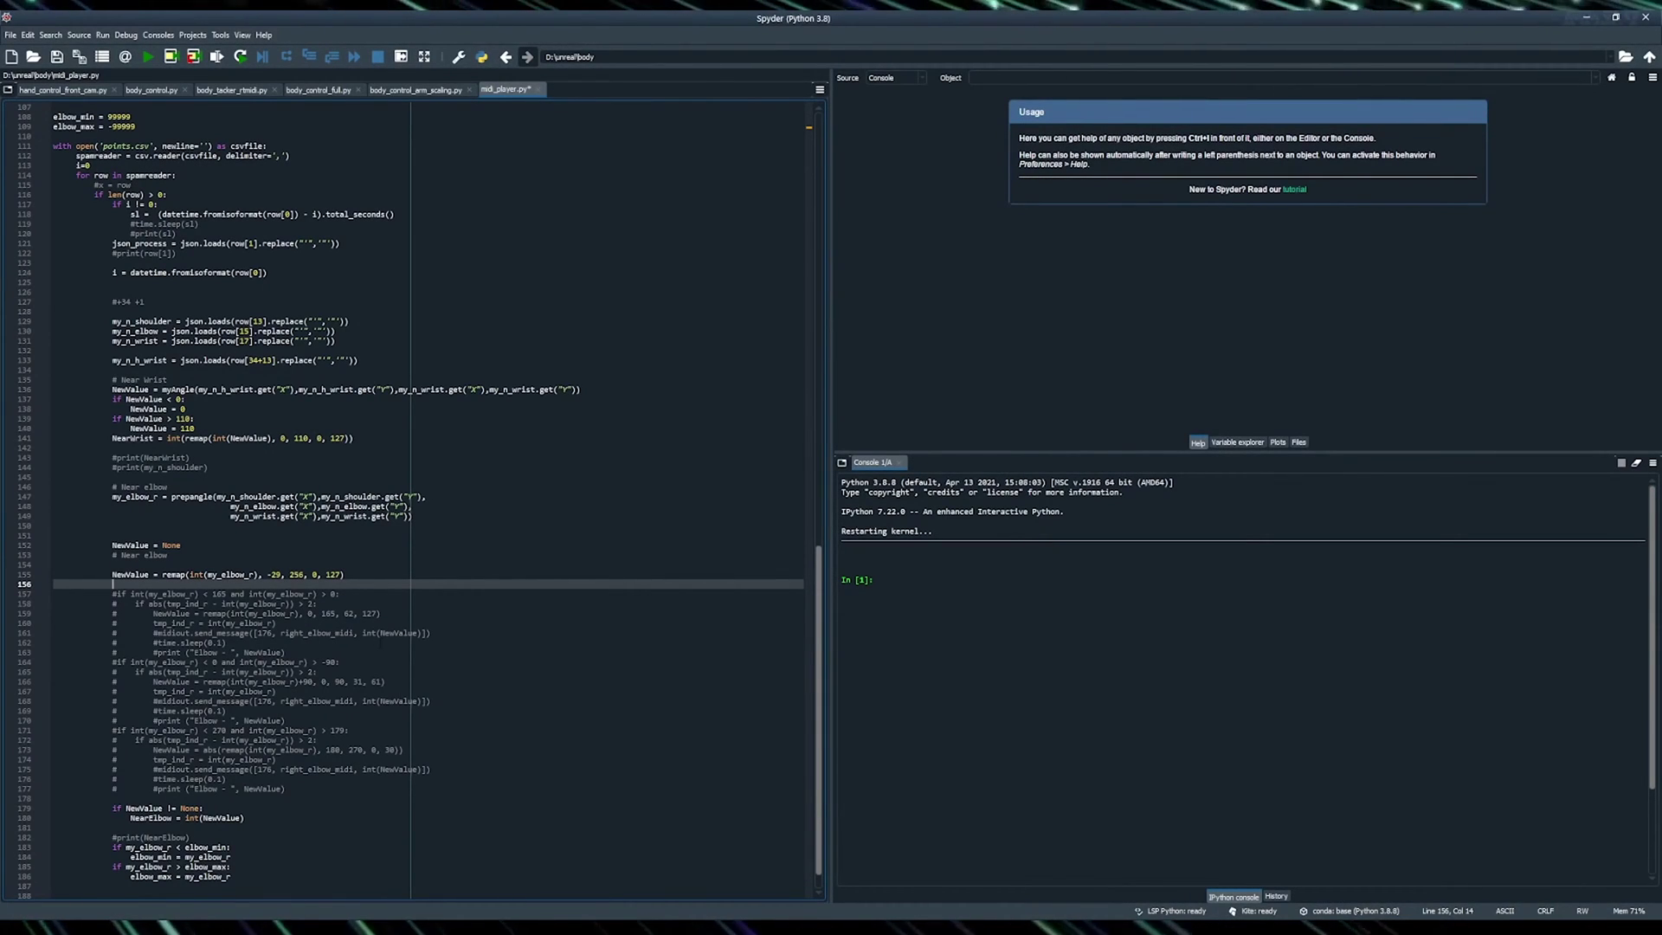
Run midi_player.py, highlight the reported elbow min -29 and max 256, and select NewValue on line 155
left_click(148, 57)
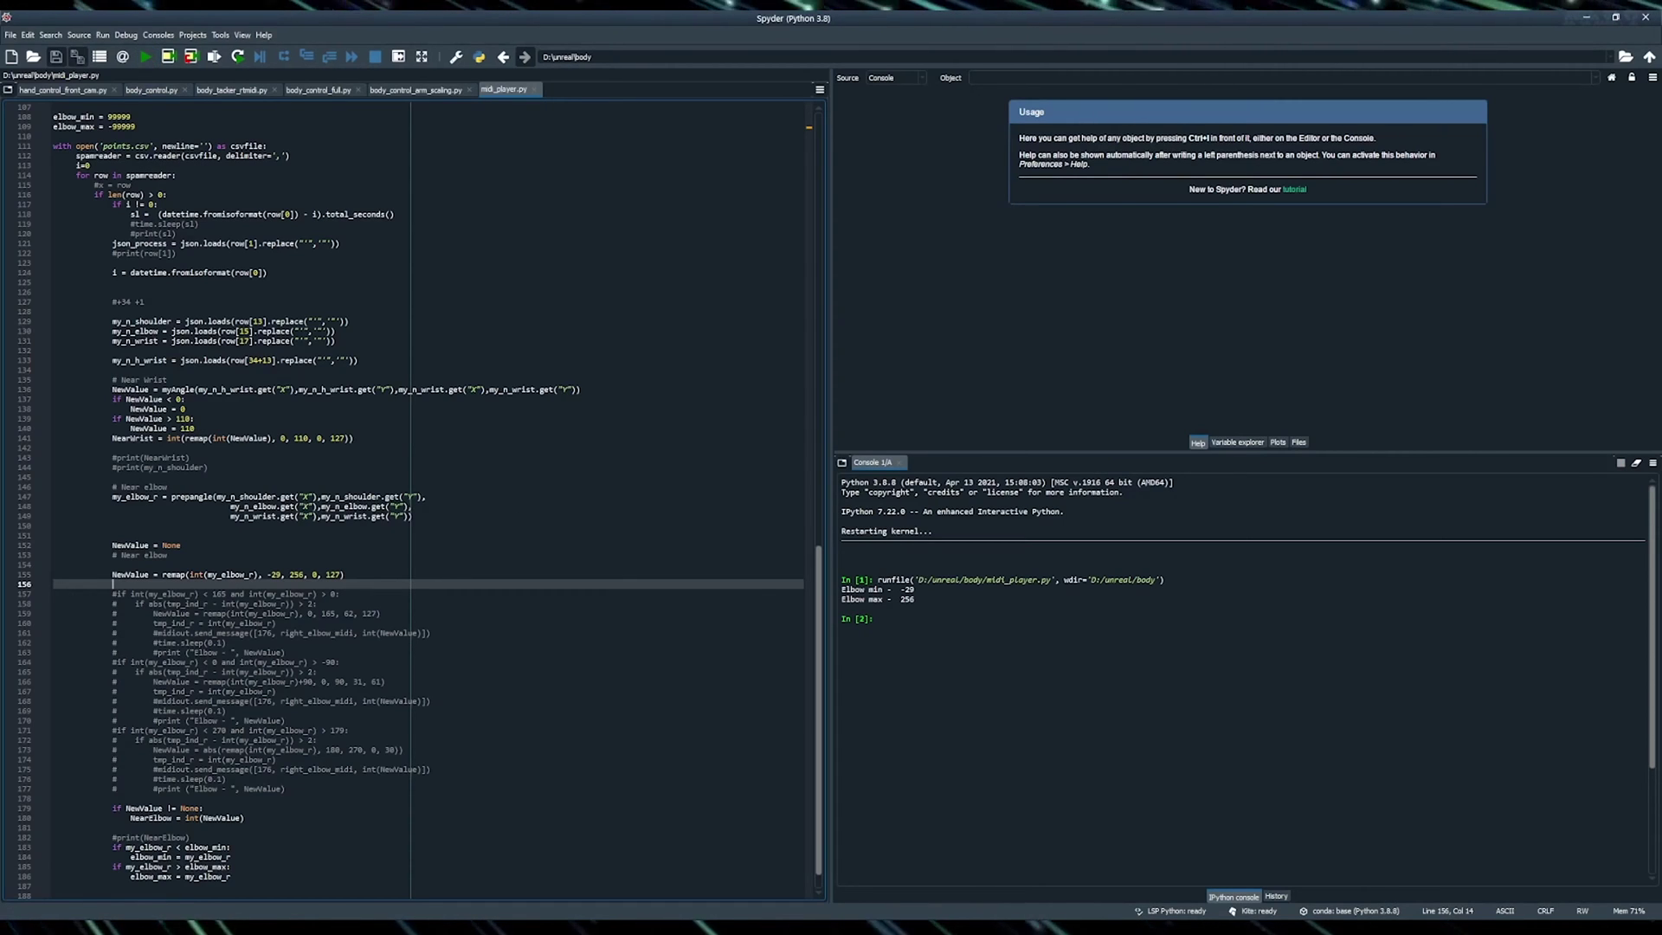
left_click_drag(935, 599, 852, 590)
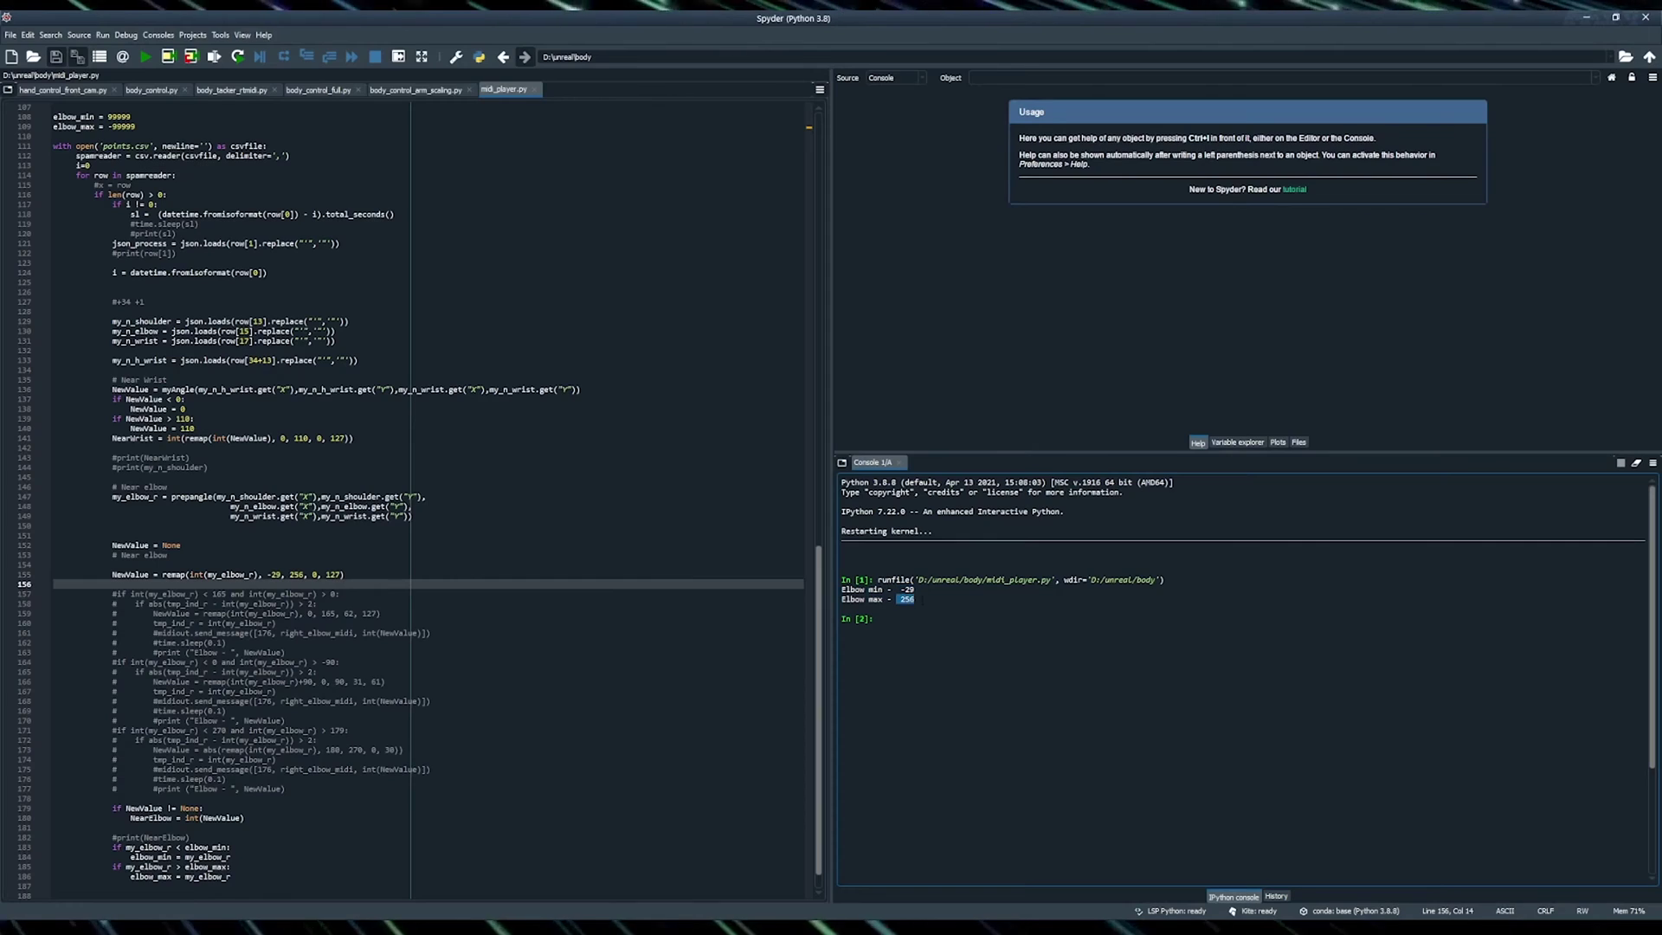
double_click(131, 575)
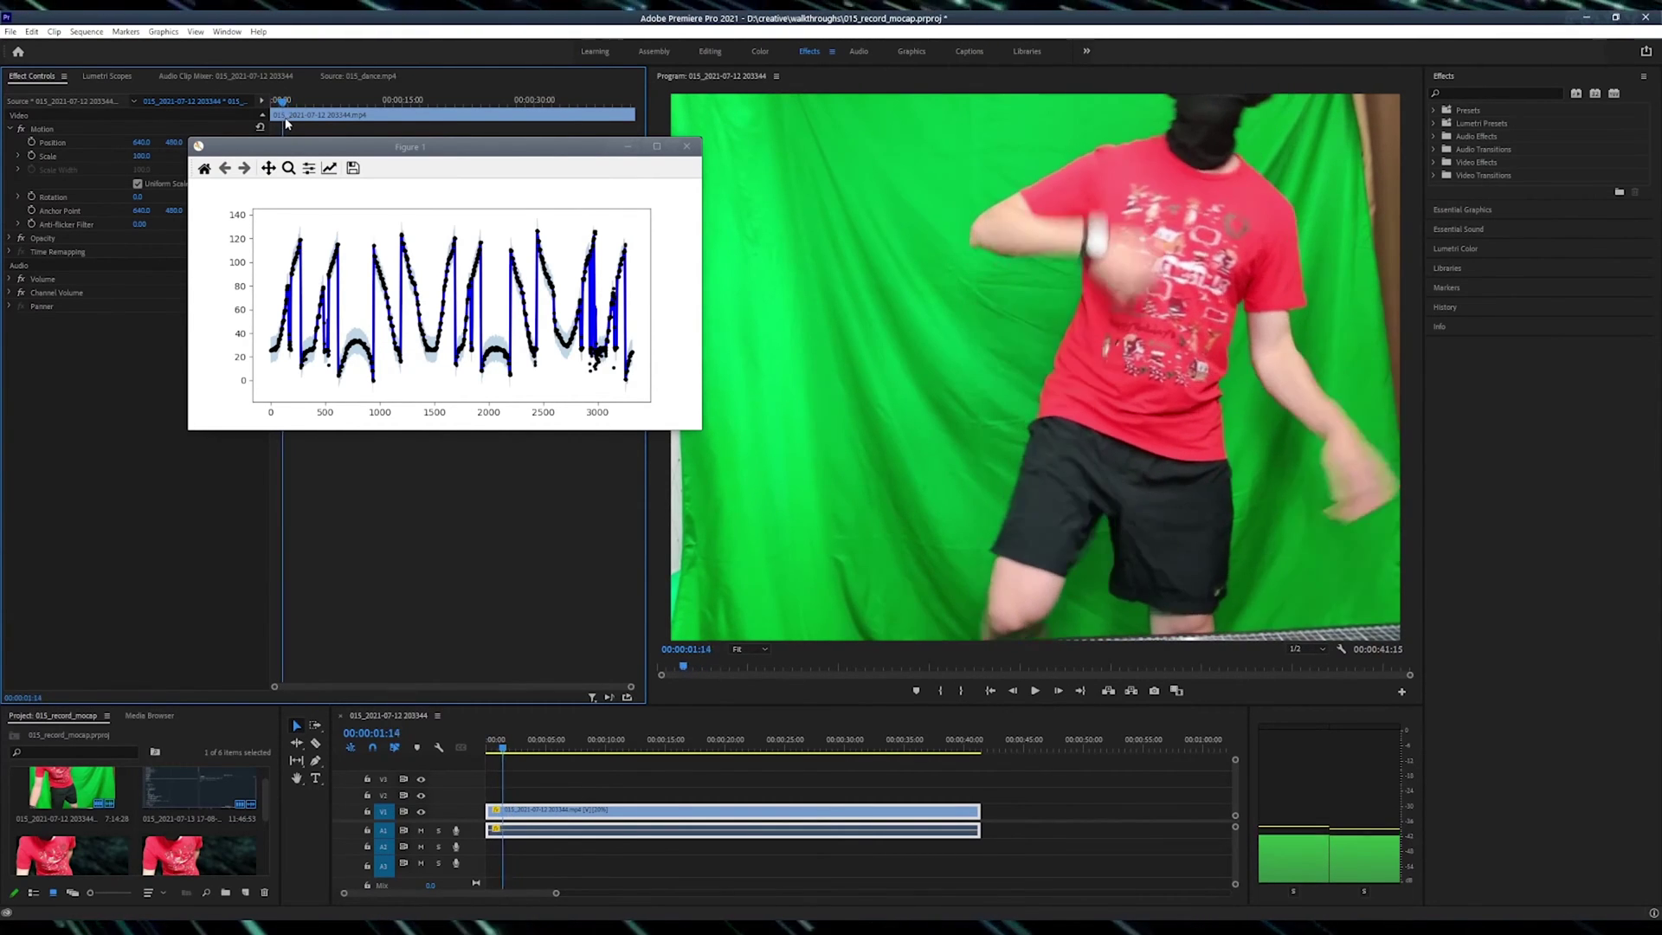
left_click_drag(287, 128, 419, 179)
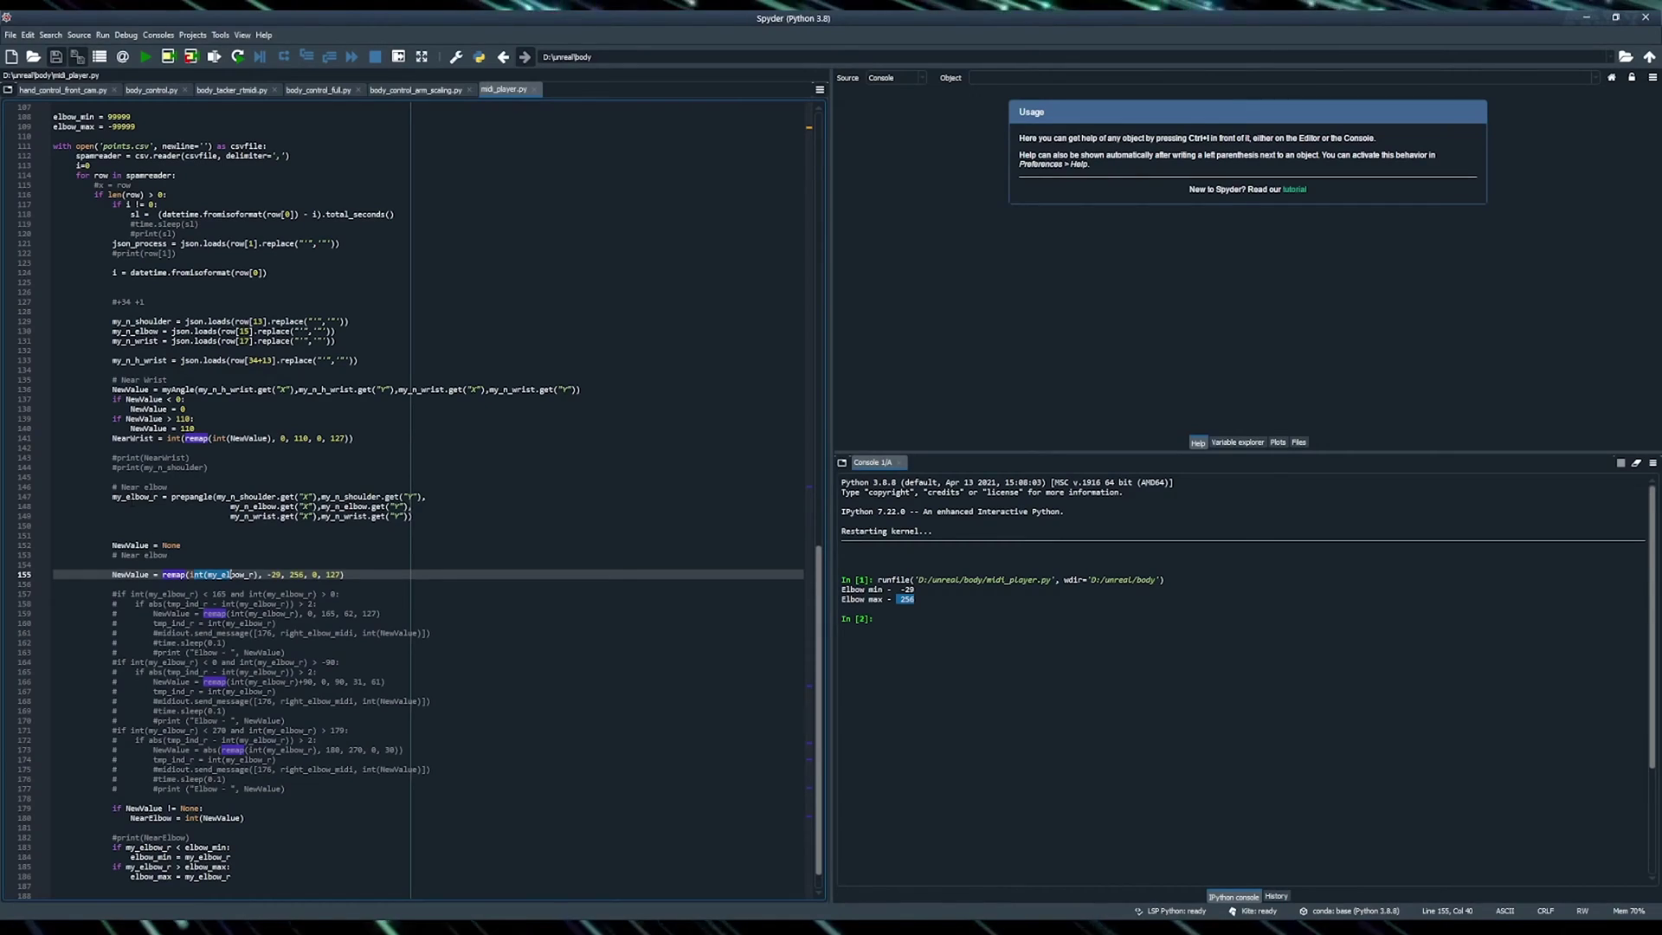
Select the -29 minimum in the remap call on line 155 of midi_player.py
left_click(152, 496)
left_click_drag(267, 574, 282, 574)
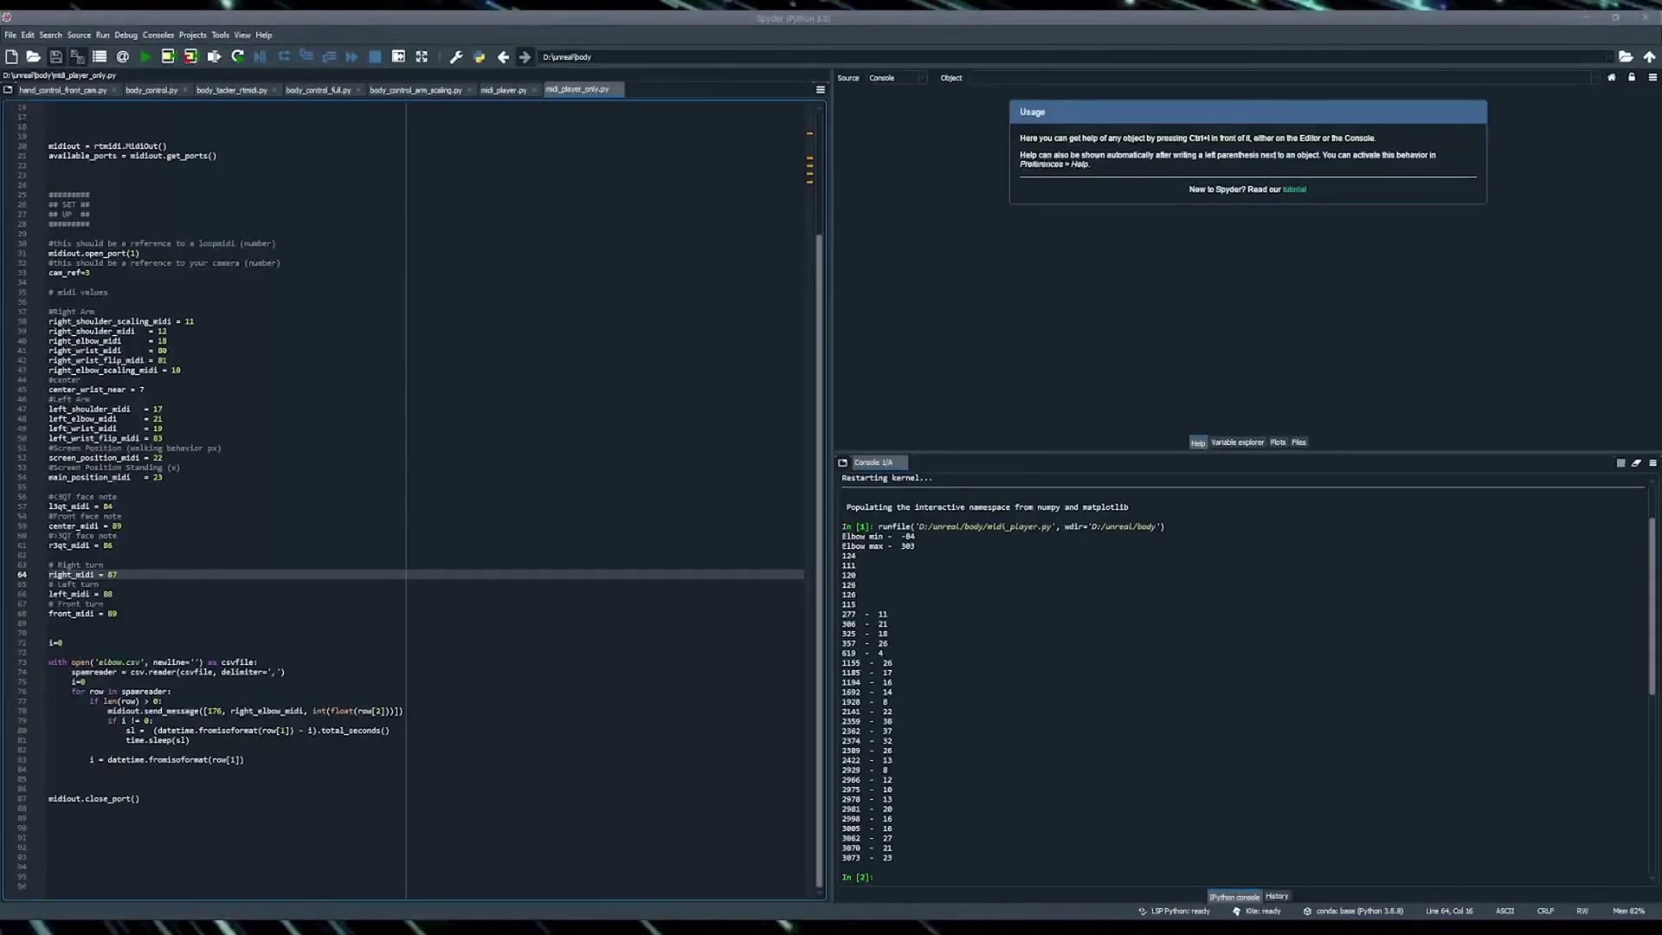
Run midi_player_only.py so the recorded elbow angles play as MIDI to the bear's arm
left_click(340, 397)
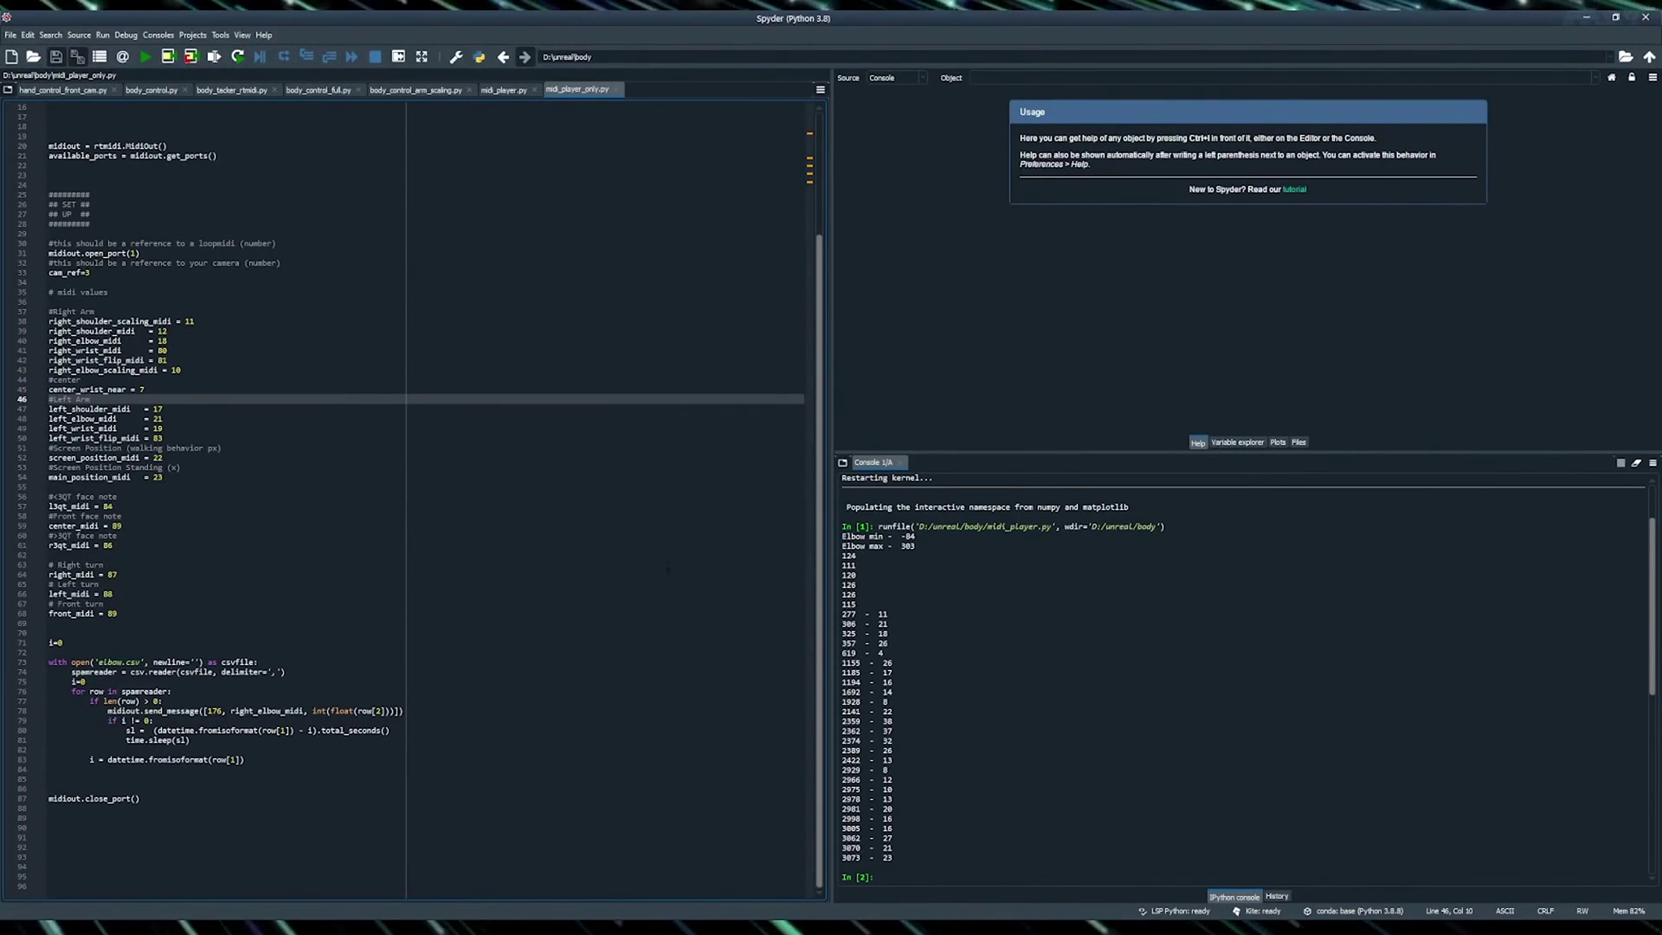
key("F5")
key("alt+Tab")
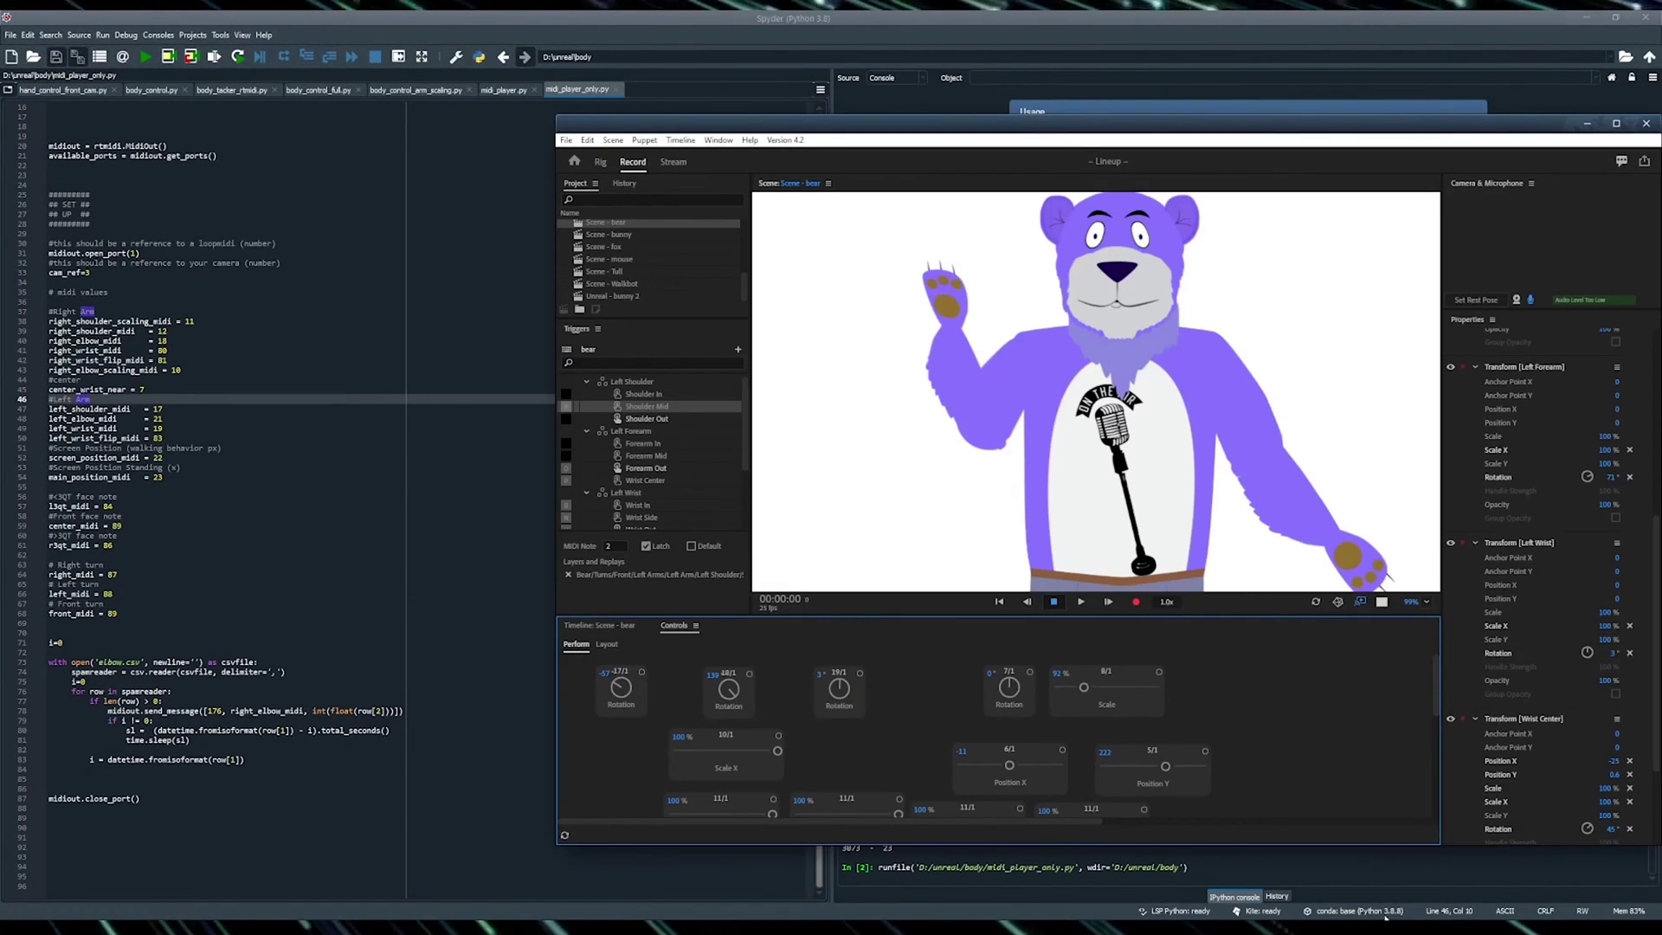
left_click(1297, 889)
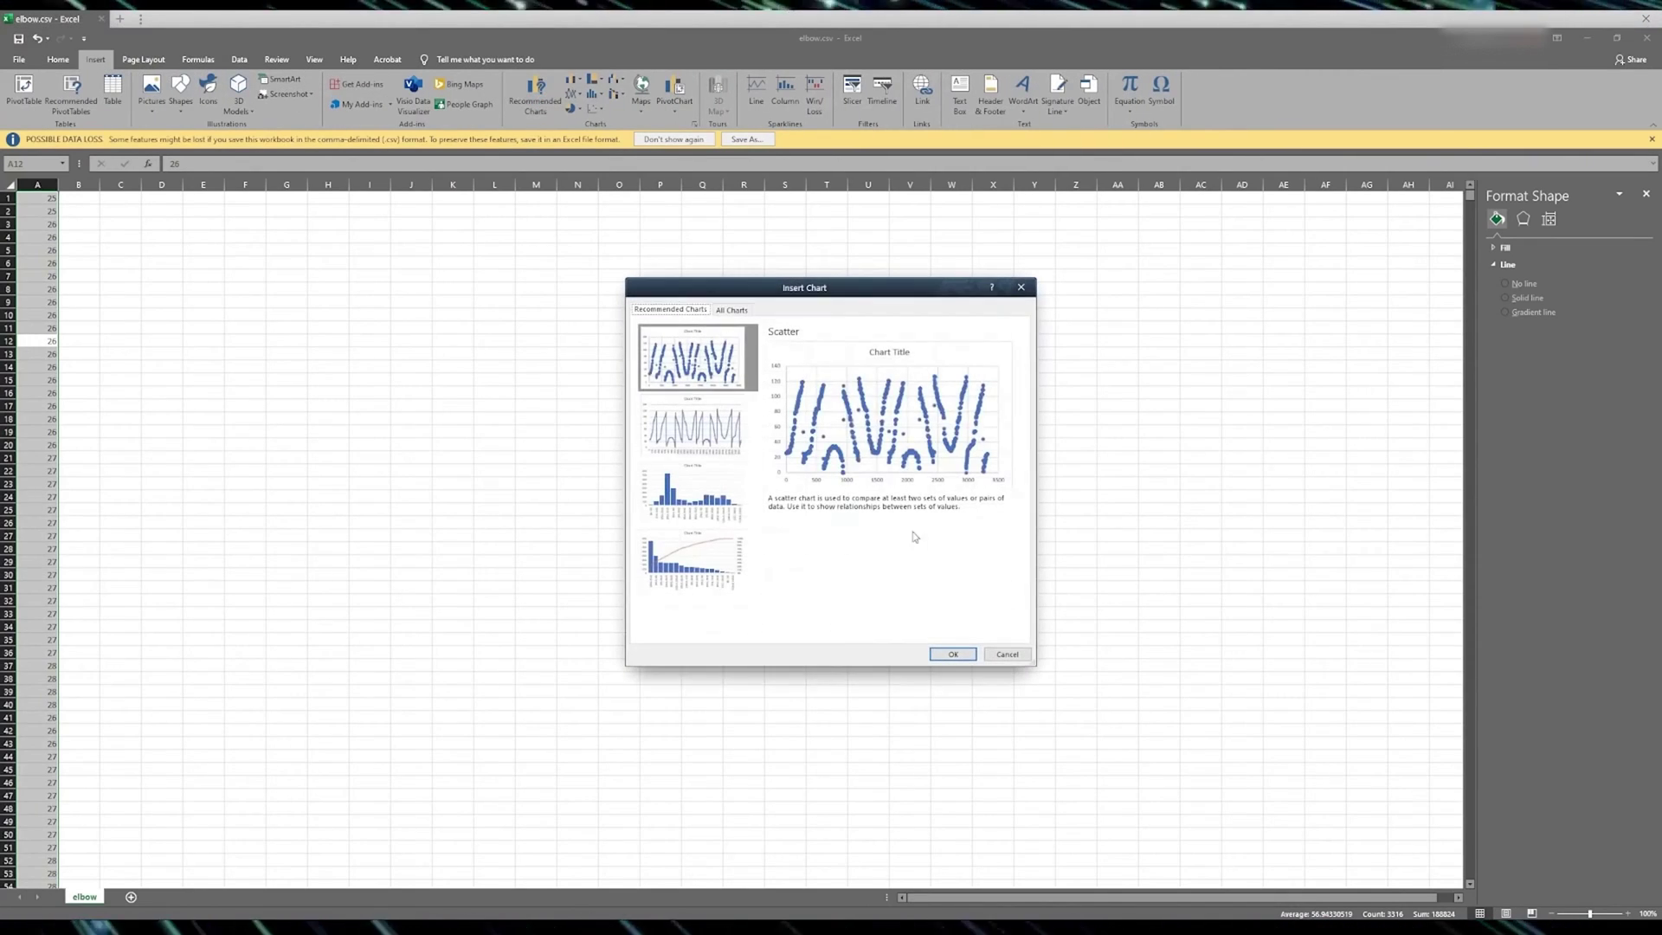
Insert a line chart of the elbow.csv values and widen it across the sheet
left_click(692, 425)
left_click(952, 654)
left_click_drag(582, 438, 113, 232)
left_click_drag(894, 632, 1309, 653)
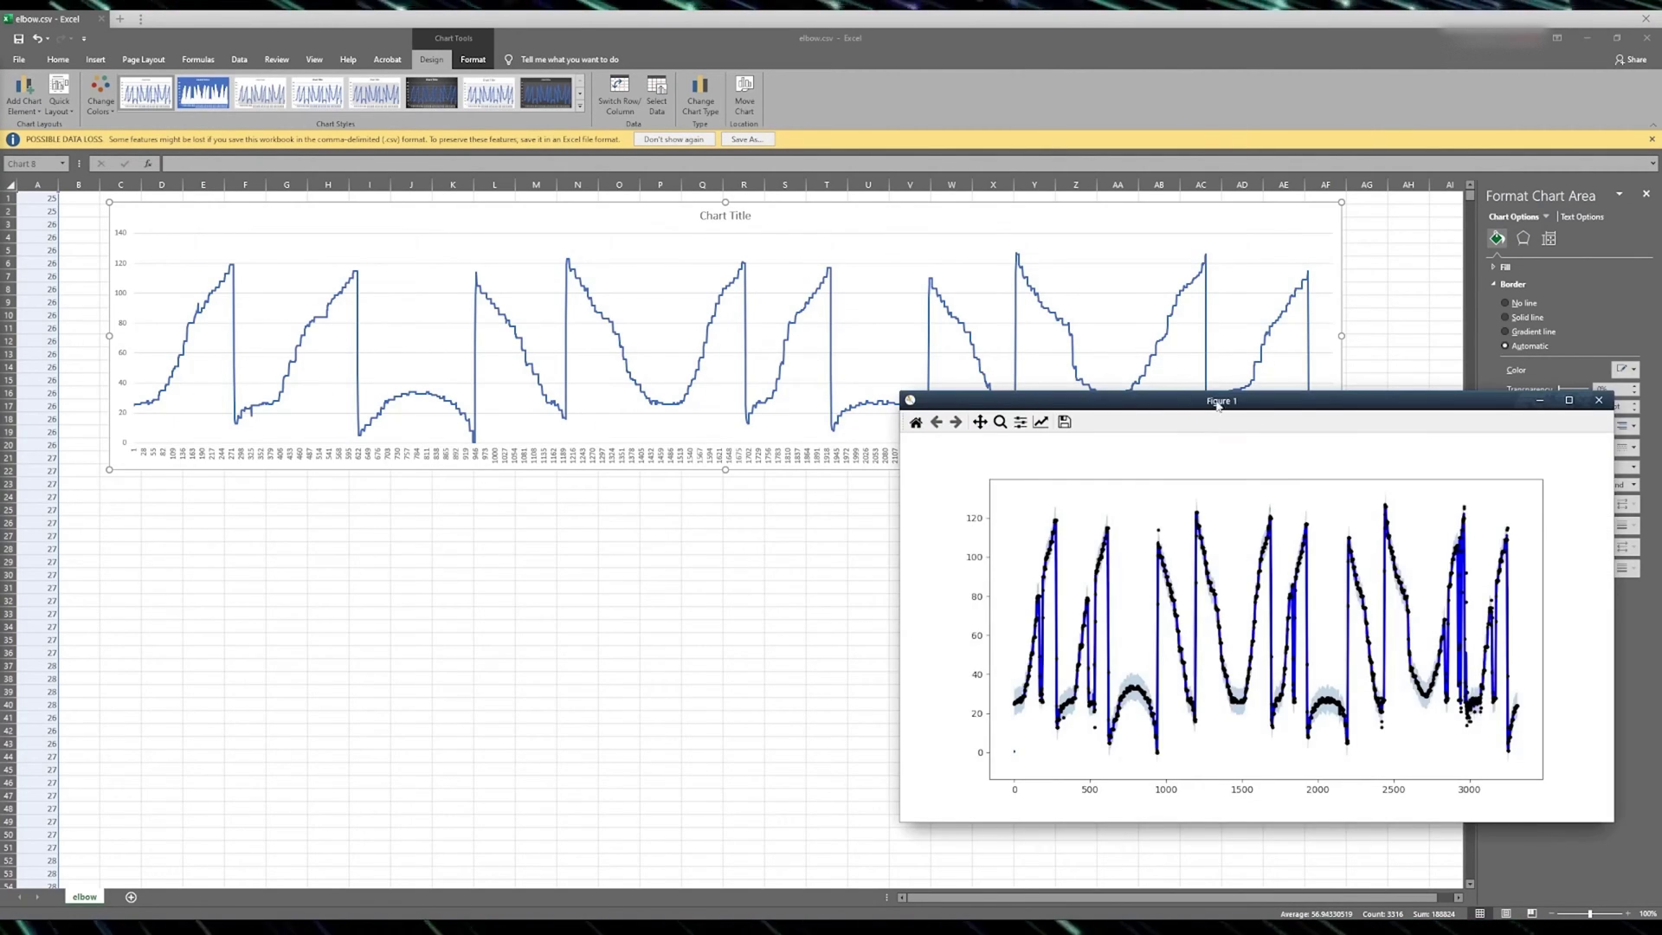
Place and resize the Python Figure 1 plot below the chart so the two line up
left_click_drag(1125, 387, 951, 377)
left_click_drag(727, 372, 53, 488)
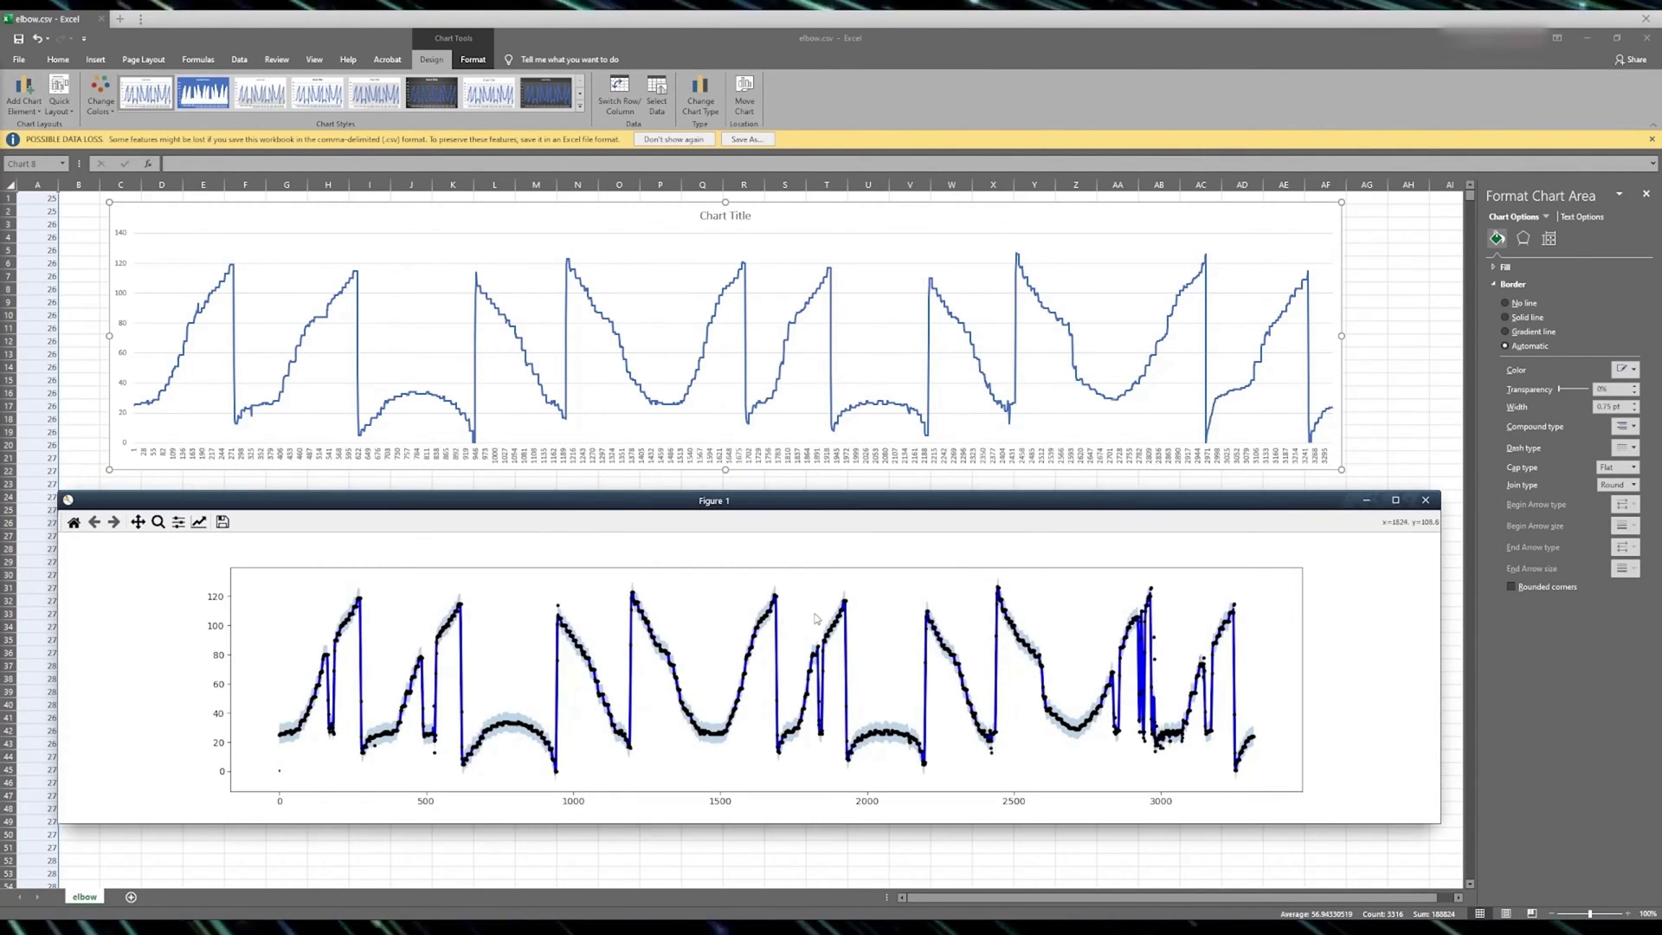
left_click_drag(109, 336, 278, 336)
key("alt+Tab")
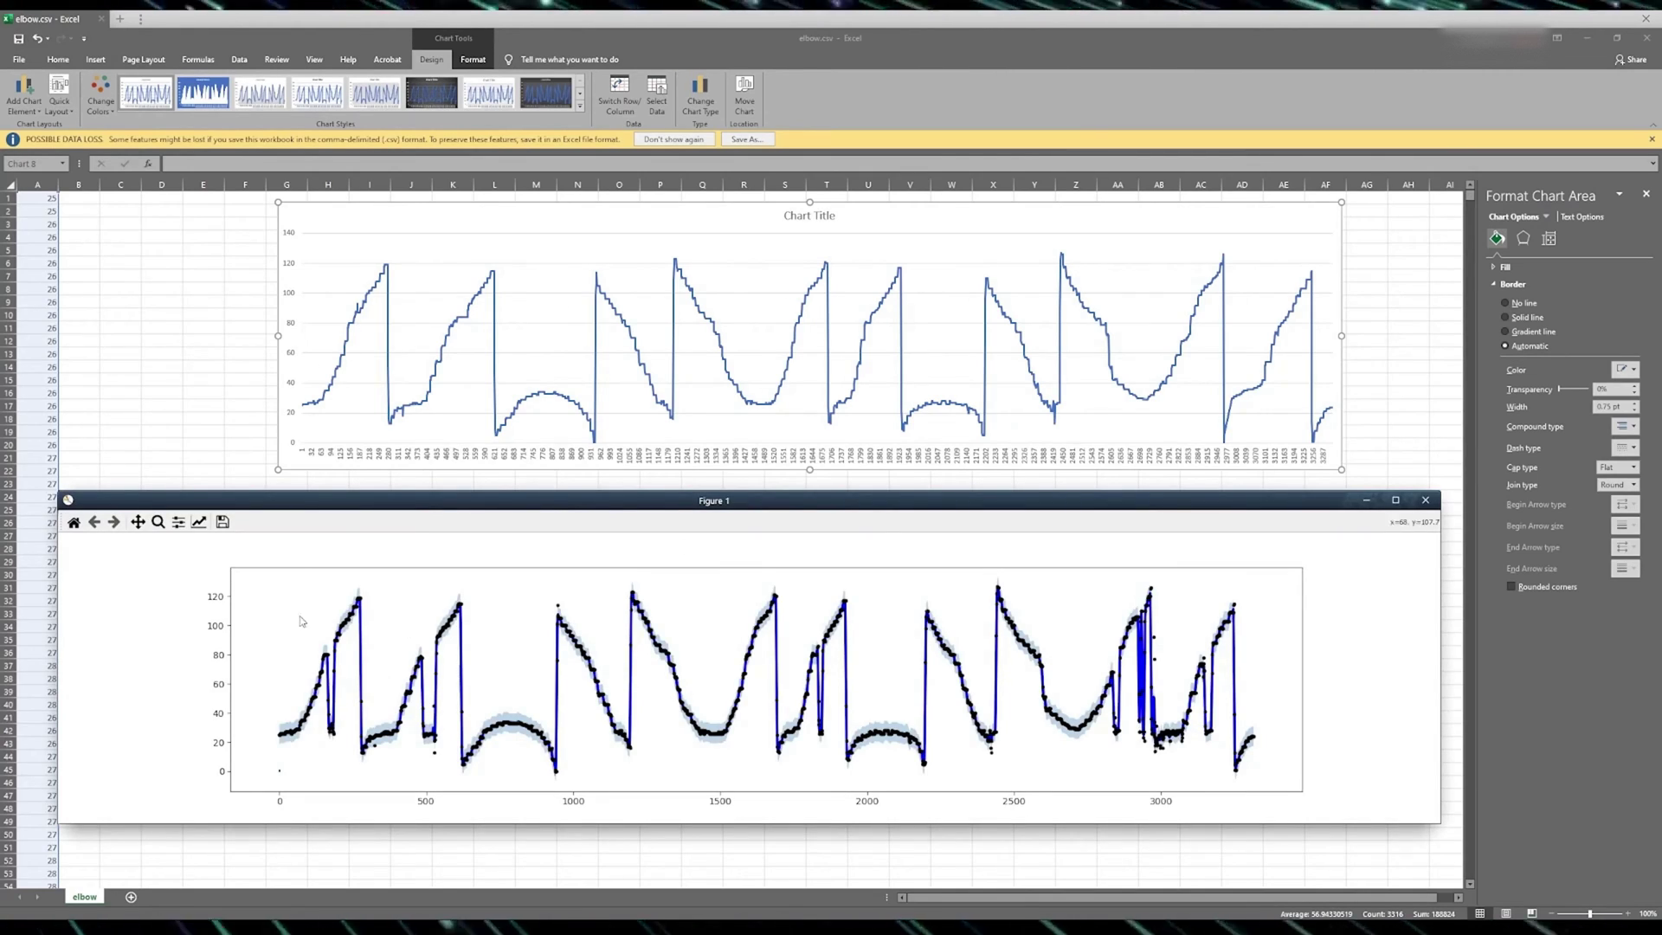